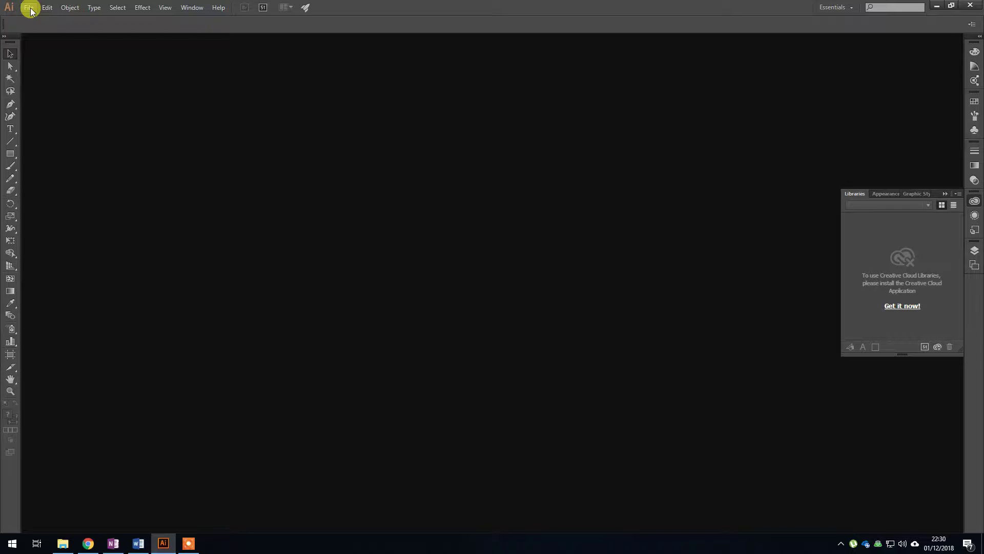
Create a new document named Logo with the Web profile and a size of 640 x 480 pixels
click(32, 8)
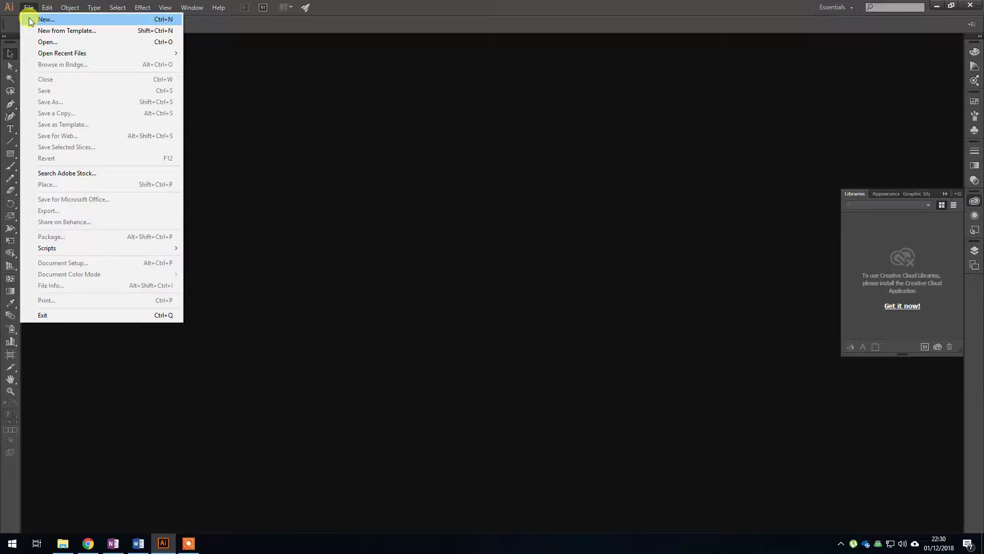
click(29, 20)
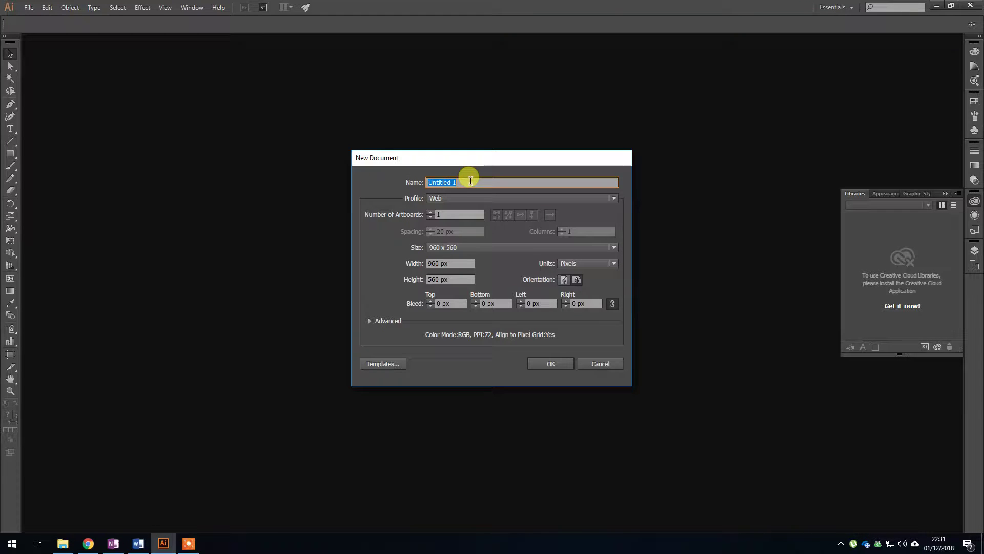
text(Logo)
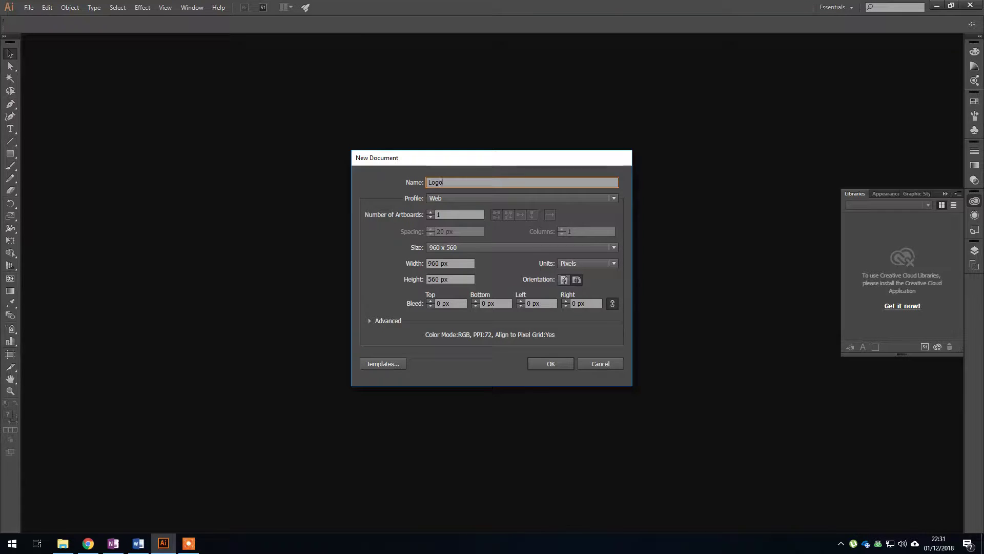
click(482, 198)
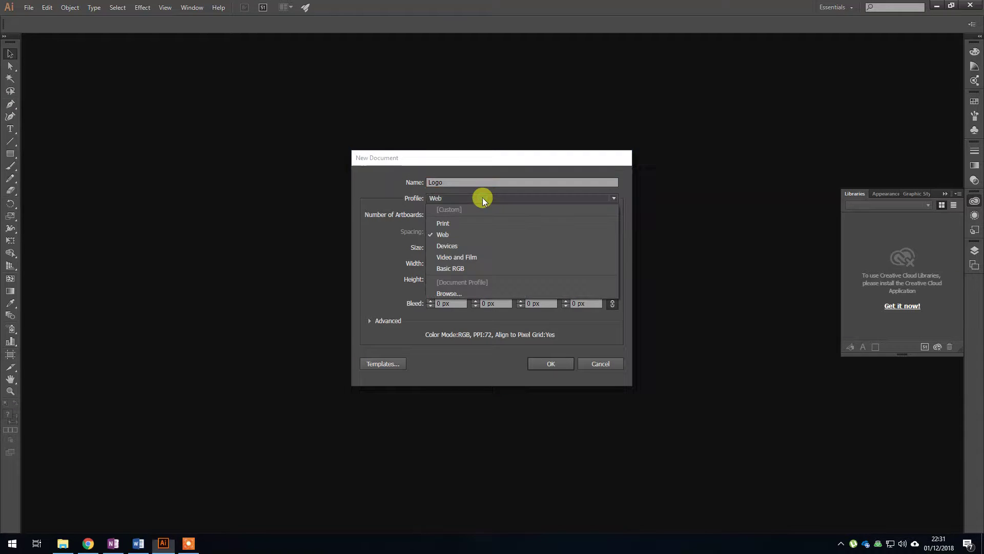
click(450, 235)
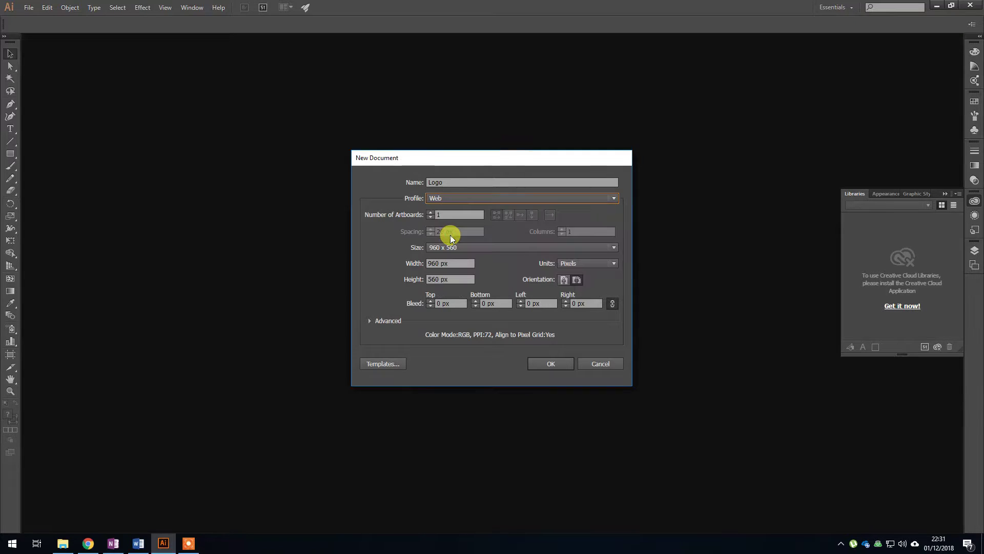
click(503, 247)
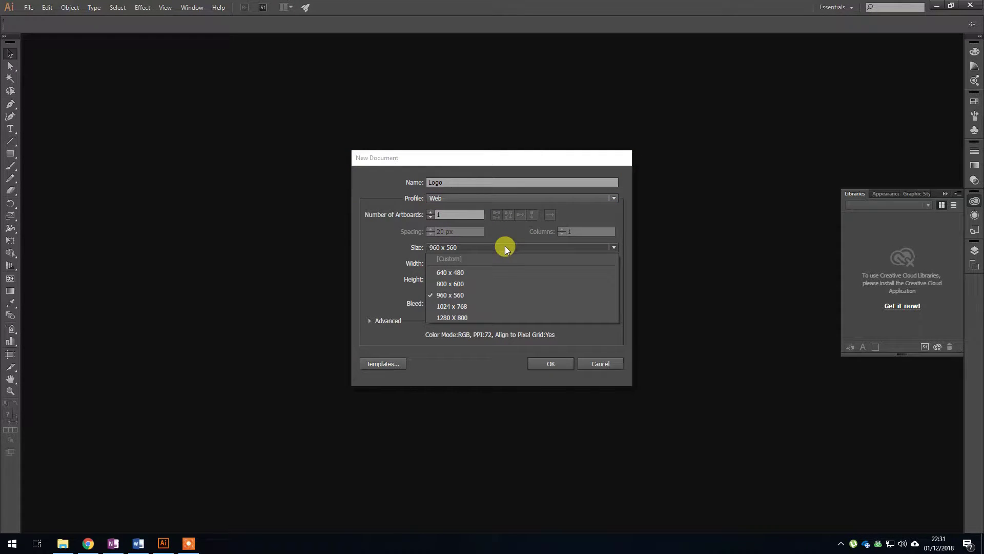
click(483, 272)
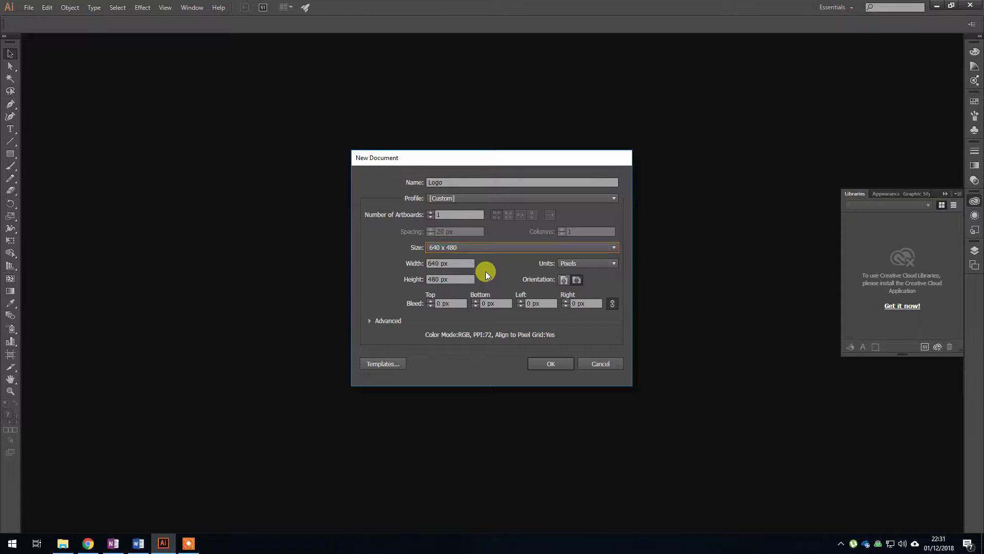
click(552, 363)
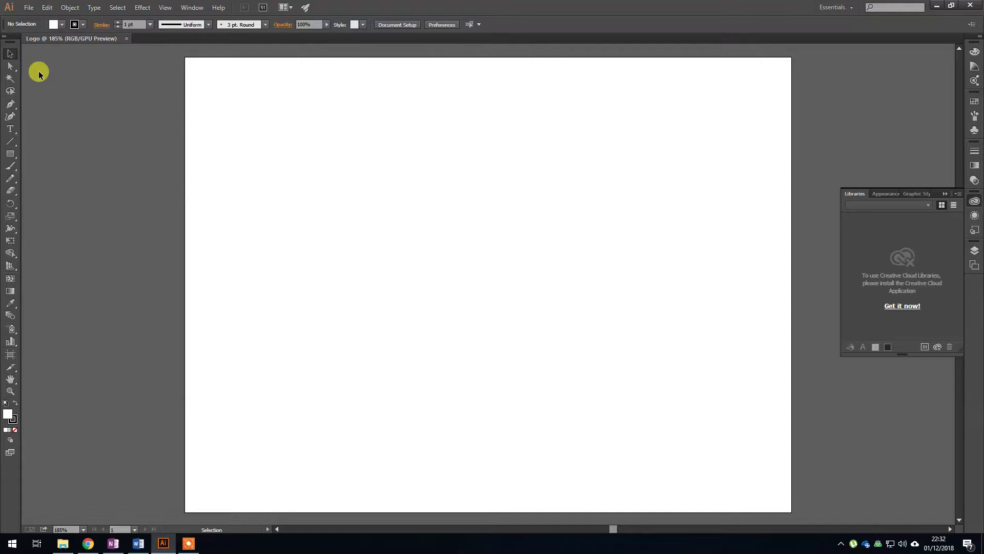
Add a line of text with the person's title and surname in the upper part of the artboard
click(11, 129)
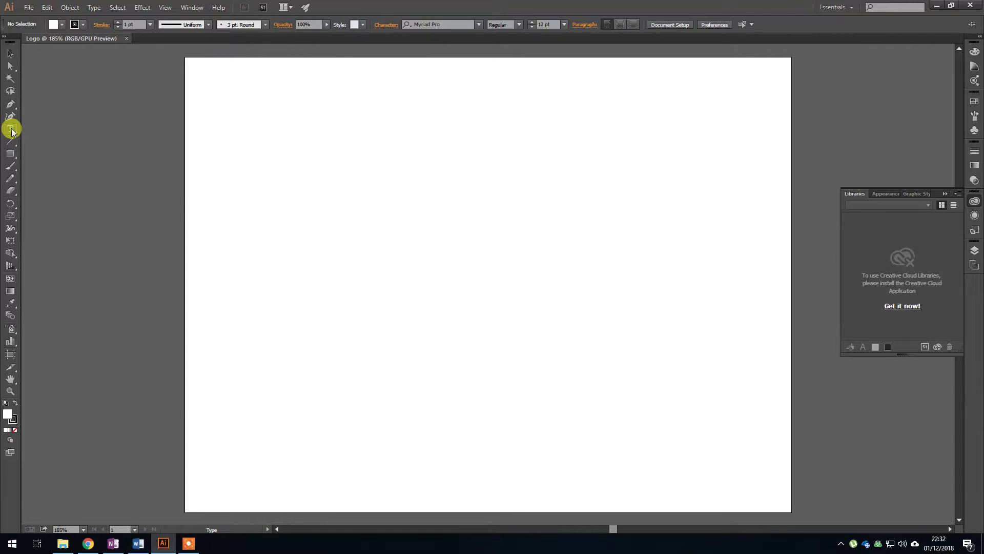
click(319, 186)
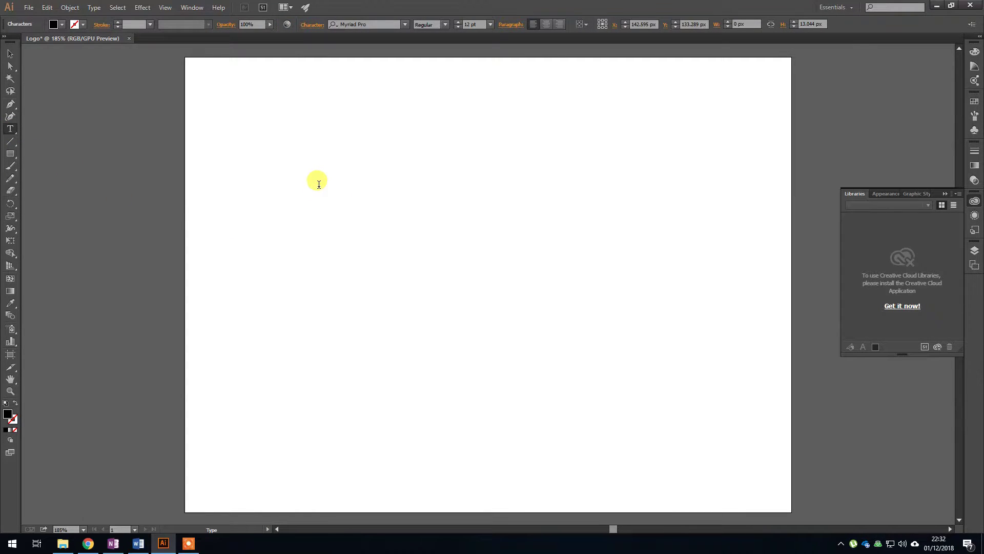
text(Mr Walmisley)
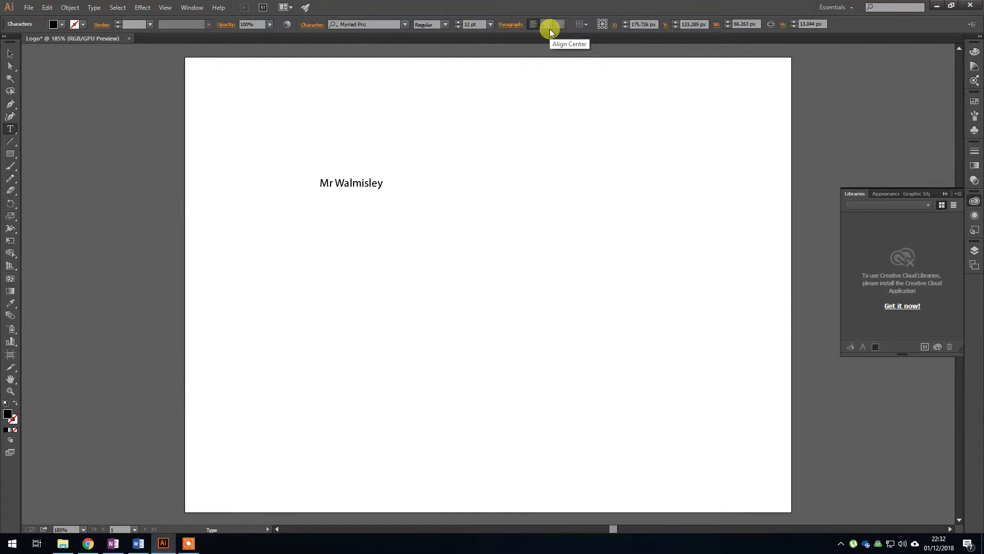
Set the name text to 48 pt in the OCR A Extended font
drag(385, 183, 317, 183)
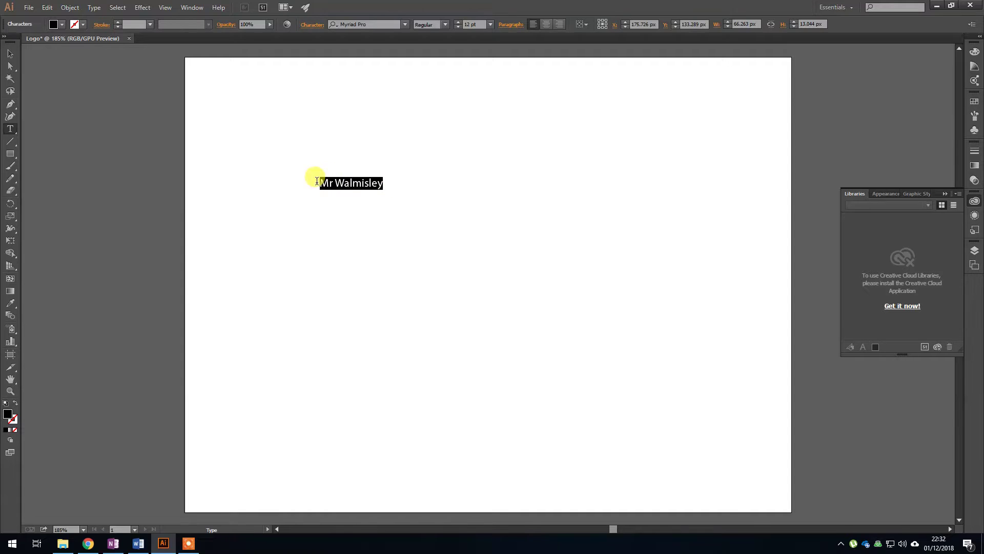
click(491, 24)
click(505, 185)
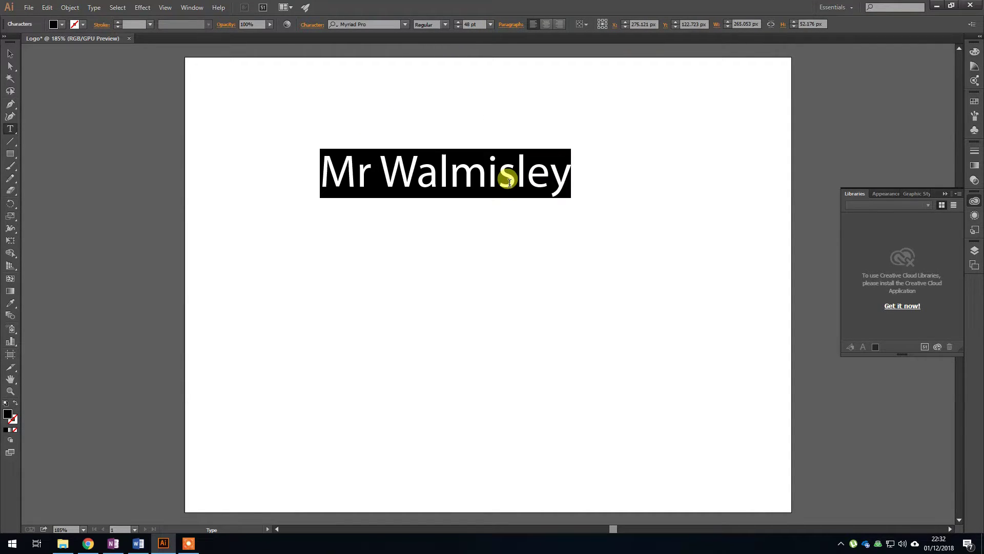
click(405, 26)
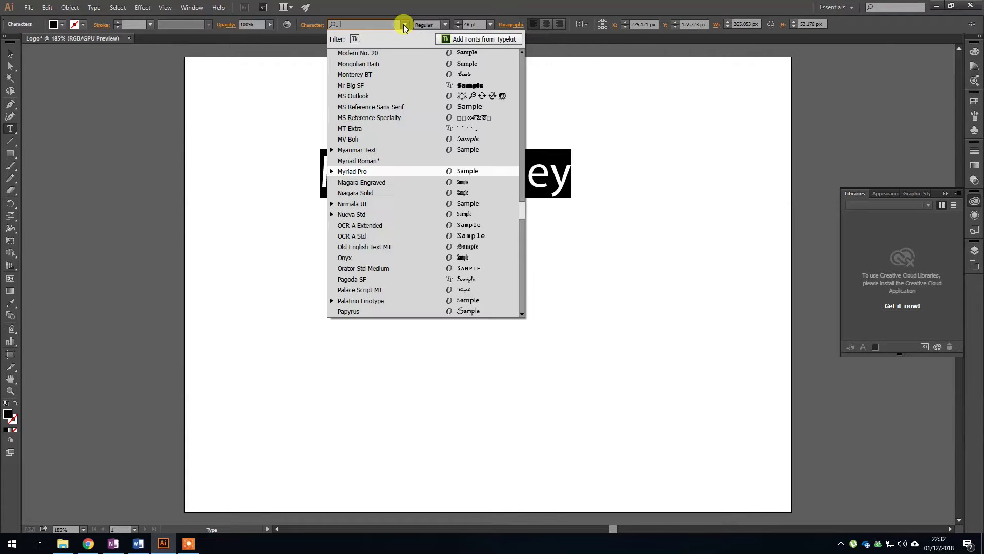
click(396, 225)
Move the name text down to about the middle of the artboard and fill it with purple
click(9, 53)
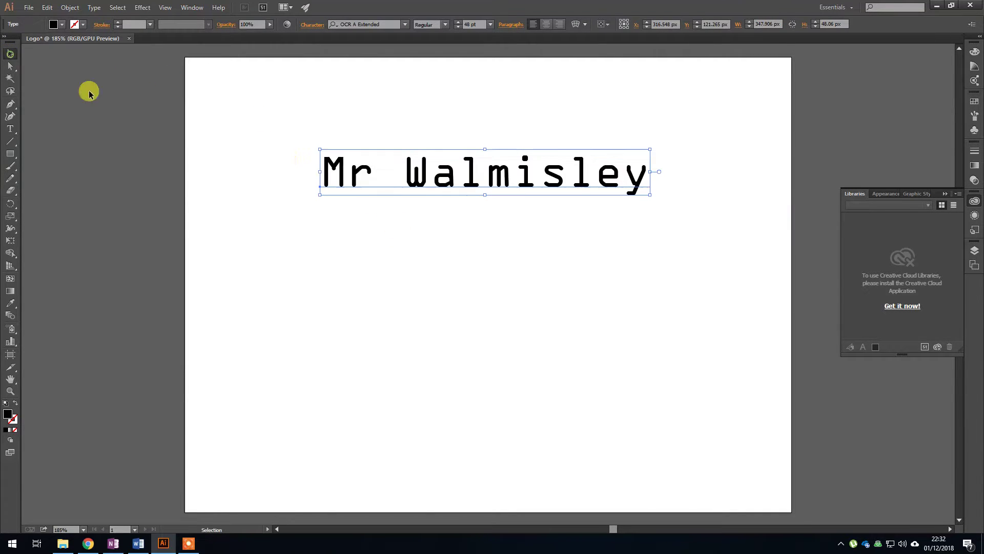
drag(512, 173, 515, 257)
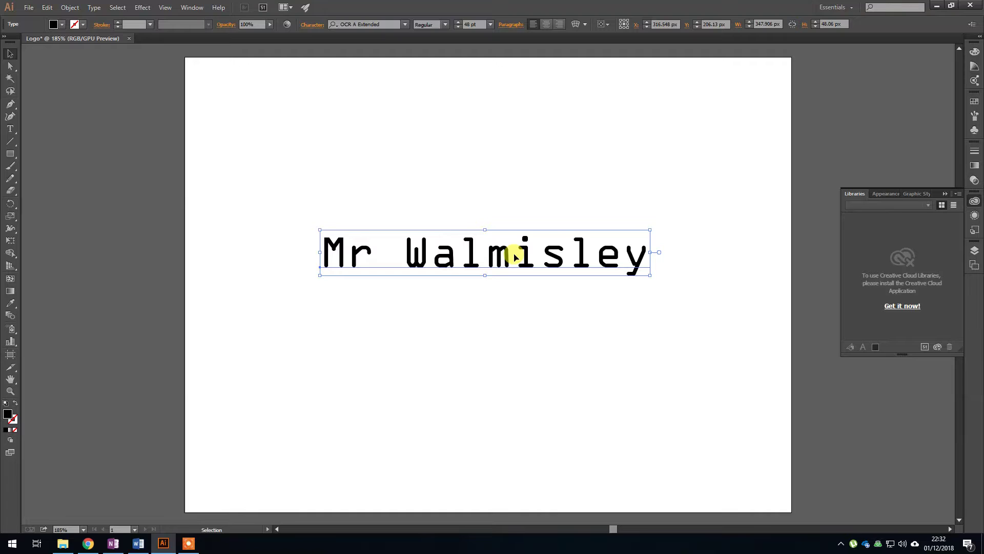
click(63, 25)
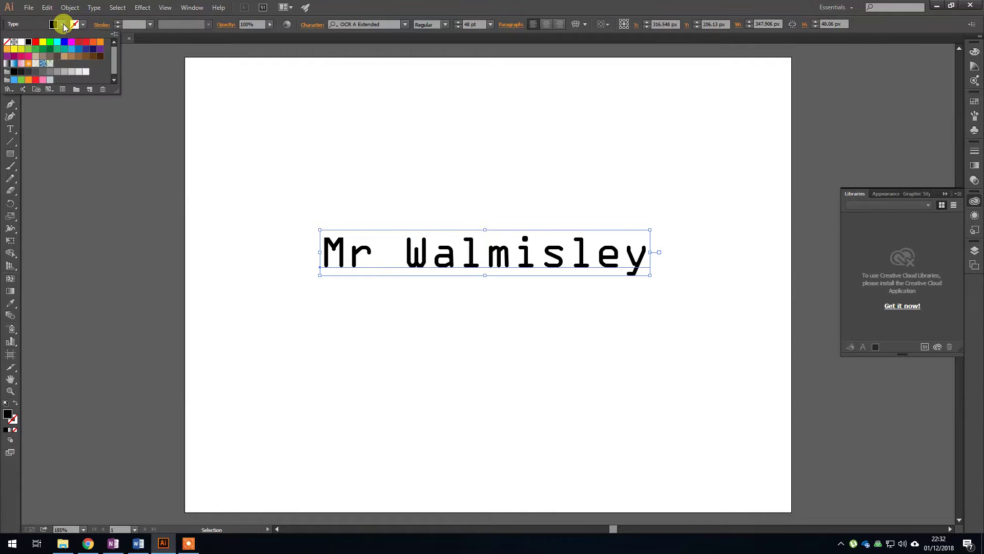
click(101, 52)
click(473, 364)
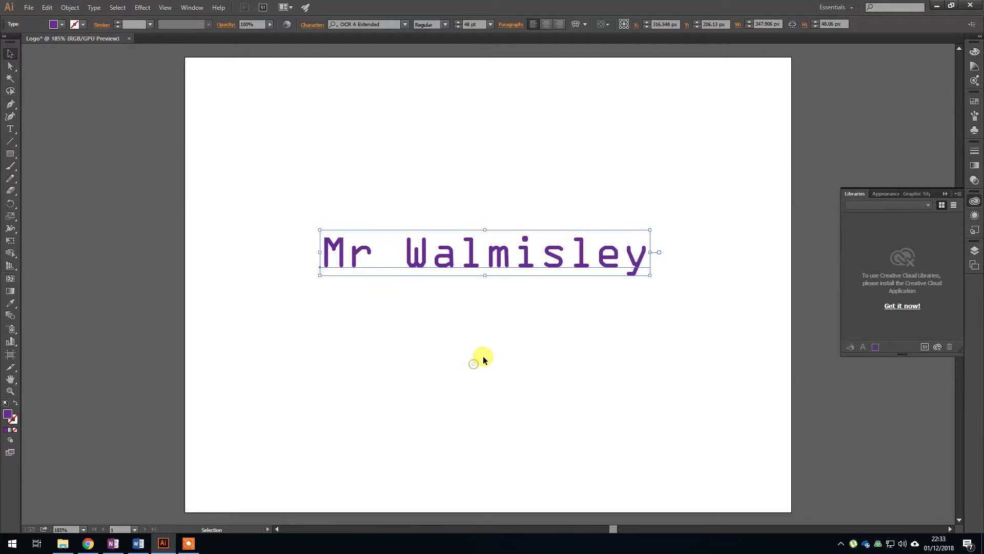
Stretch the name text taller to about 314 x 146 px and place it slightly below the artboard's centre
click(11, 54)
drag(465, 260, 498, 268)
drag(353, 237, 385, 139)
drag(547, 230, 518, 335)
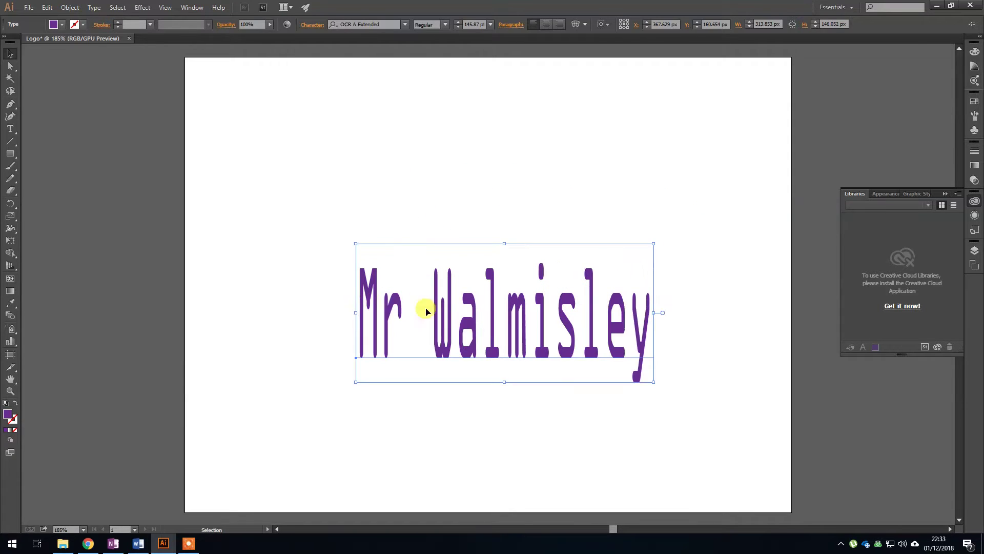
click(331, 287)
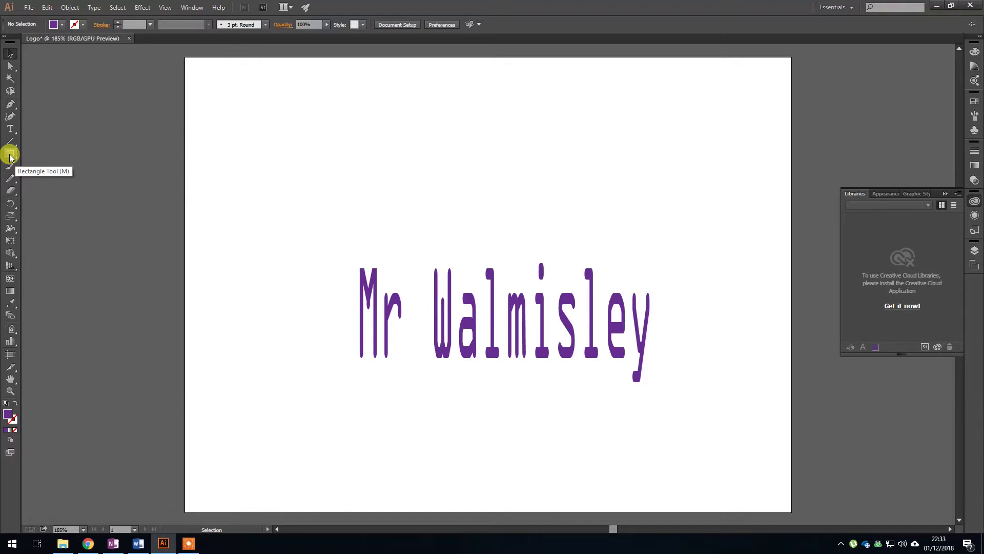
click(10, 157)
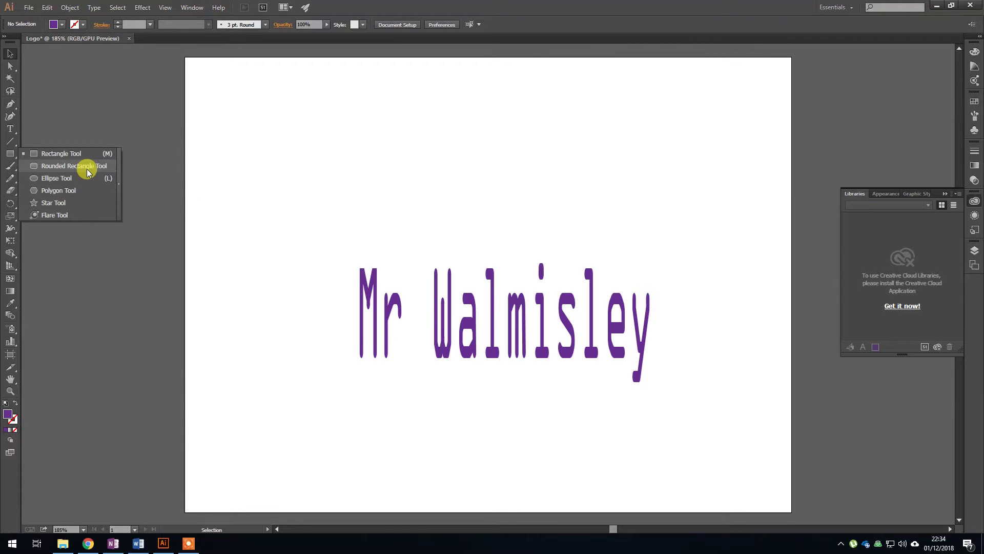
click(10, 141)
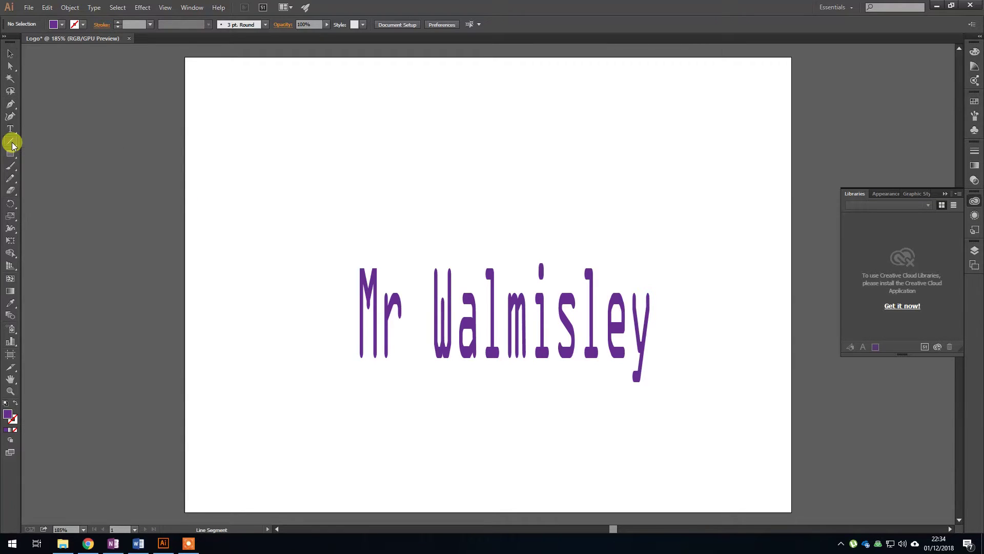
click(11, 144)
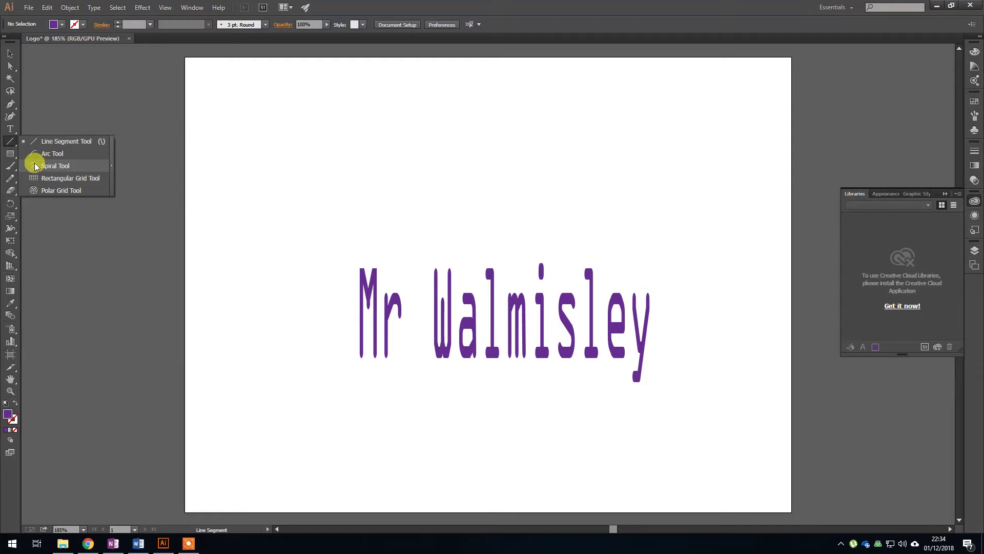
click(9, 167)
mouse_move(10, 169)
mouse_down()
mouse_move(23, 160)
mouse_move(72, 167)
mouse_move(71, 184)
mouse_up()
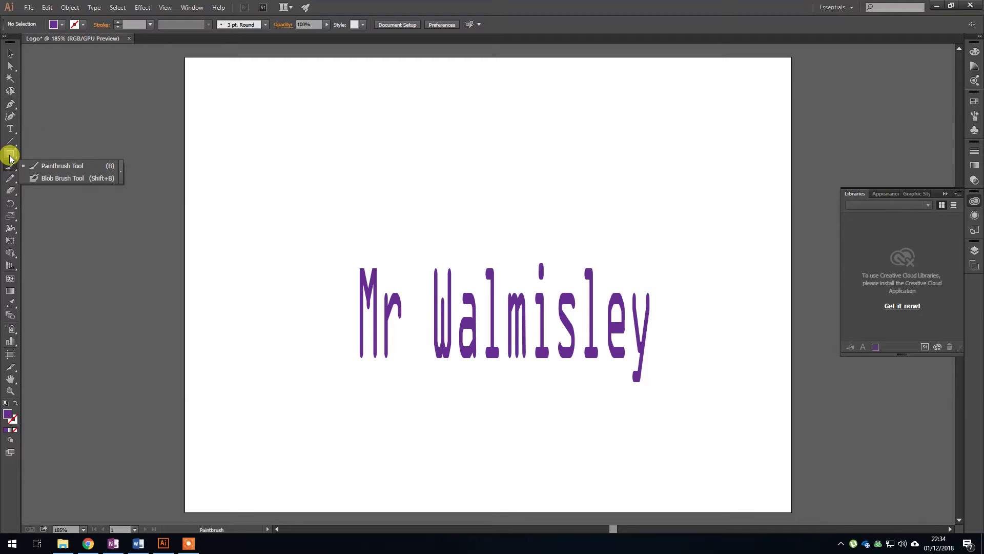
Draw a five-pointed star about 185 x 189 px and move it over the beginning of the name text
drag(10, 158, 66, 203)
drag(287, 208, 323, 294)
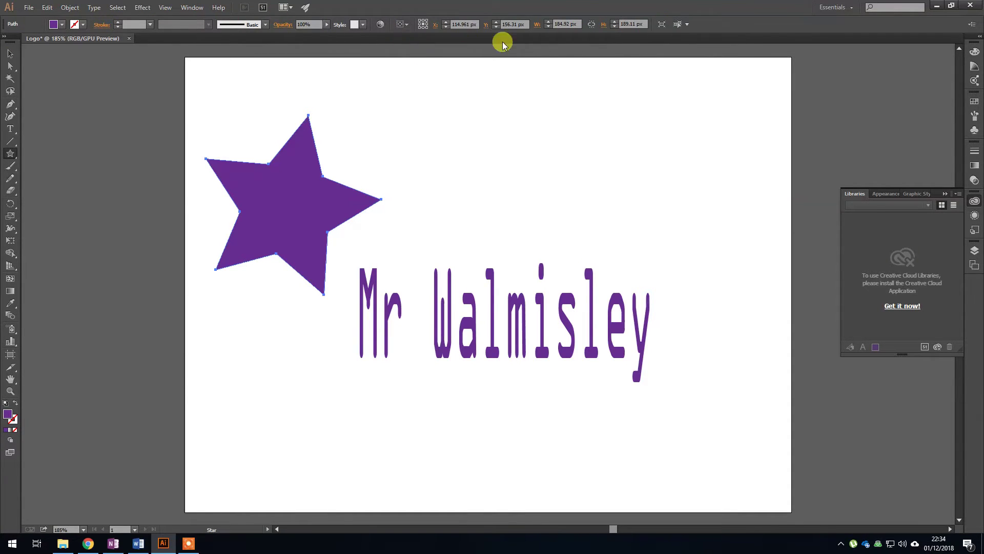
click(10, 54)
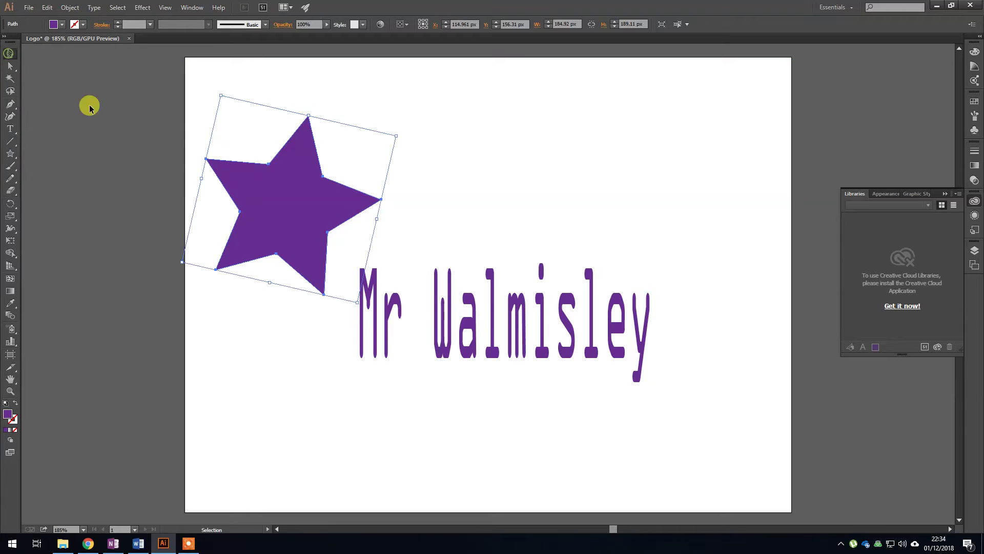
drag(294, 191, 380, 298)
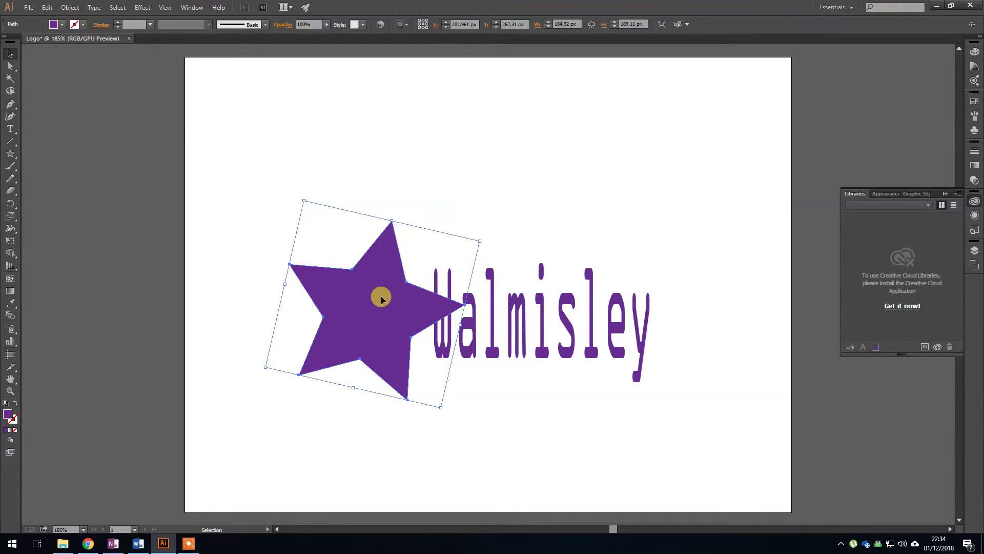
Fill the star with orange
click(62, 25)
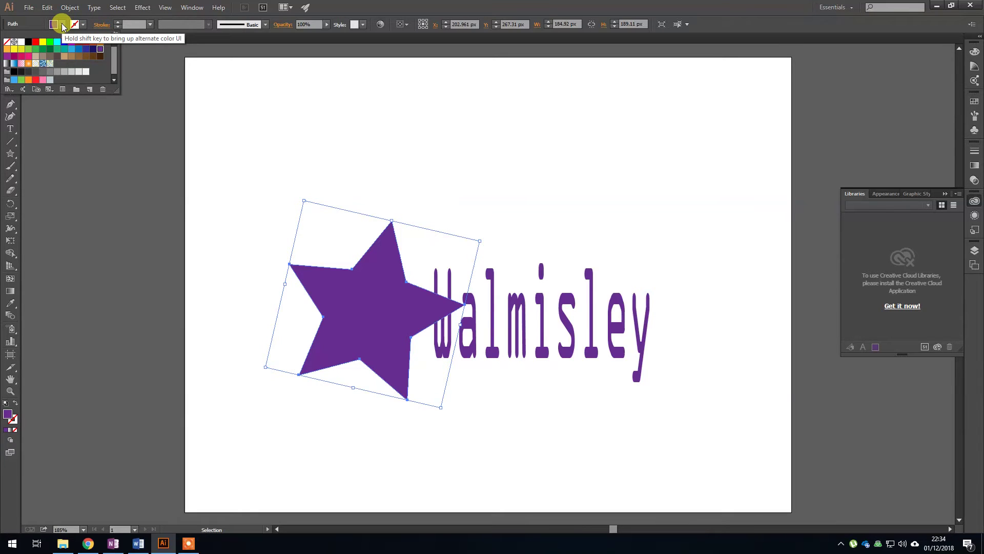
click(92, 43)
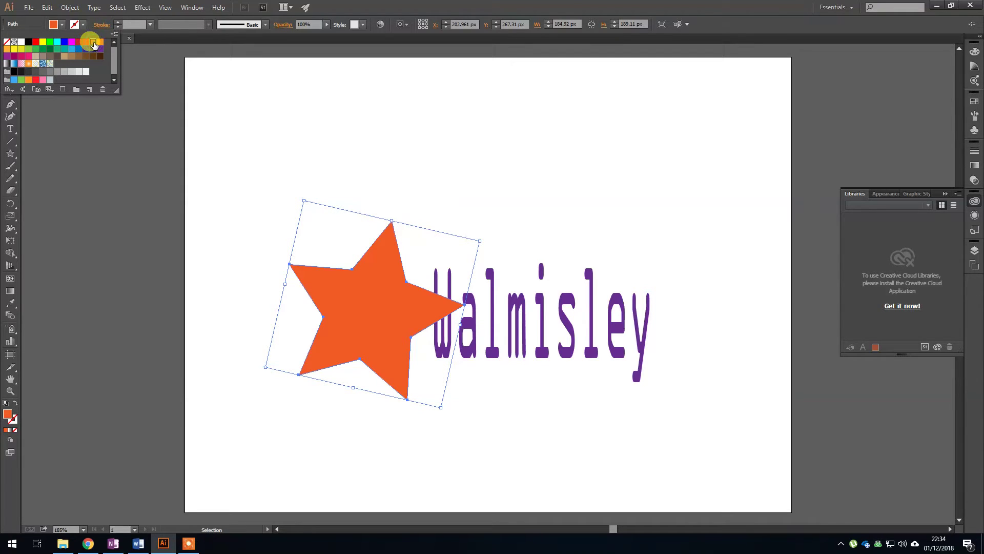
click(398, 324)
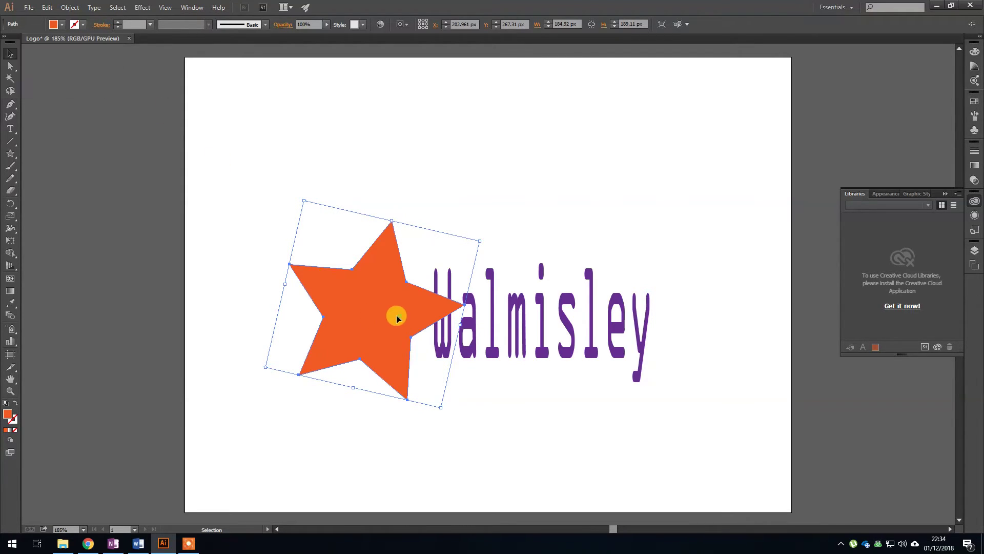
Send the star backward so it sits behind the name text
right_click(369, 302)
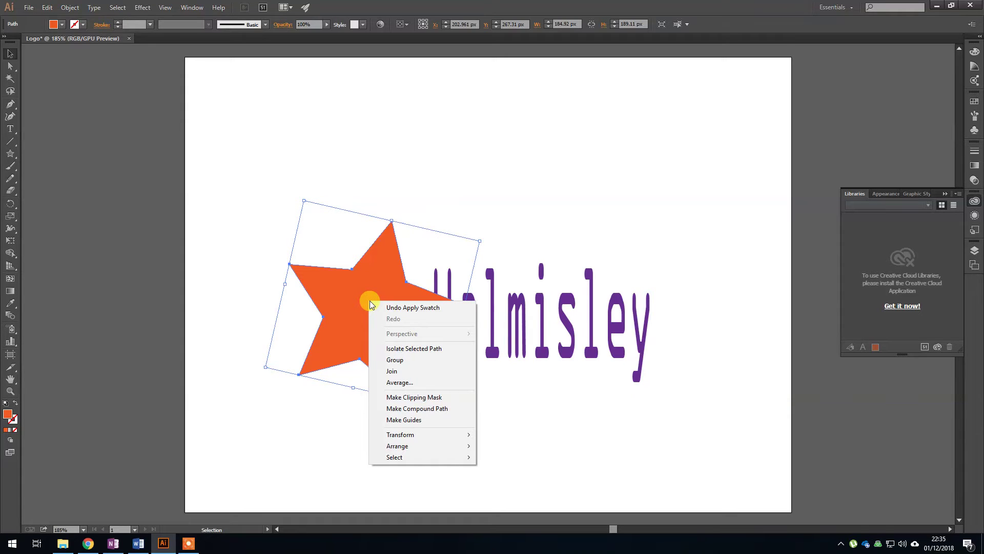
mouse_move(430, 446)
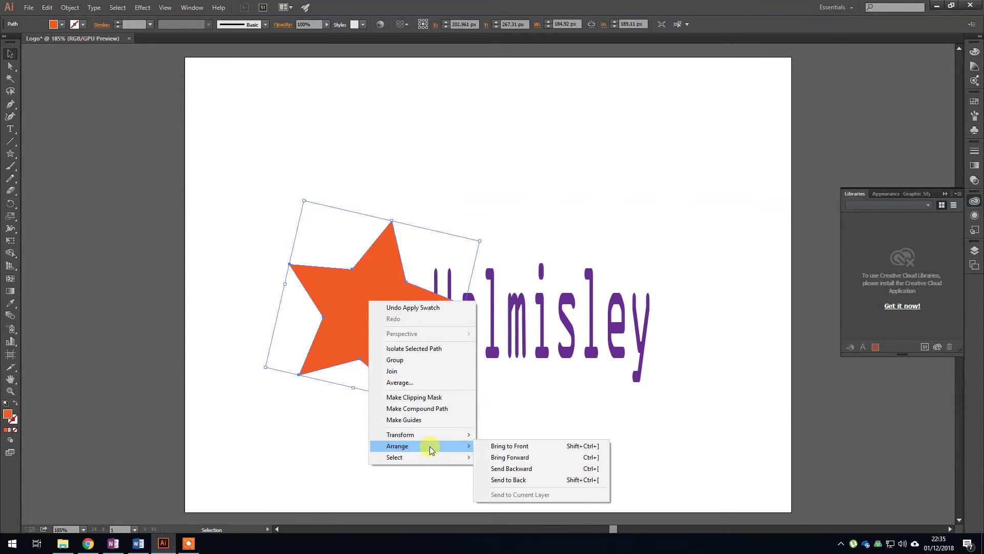
click(546, 469)
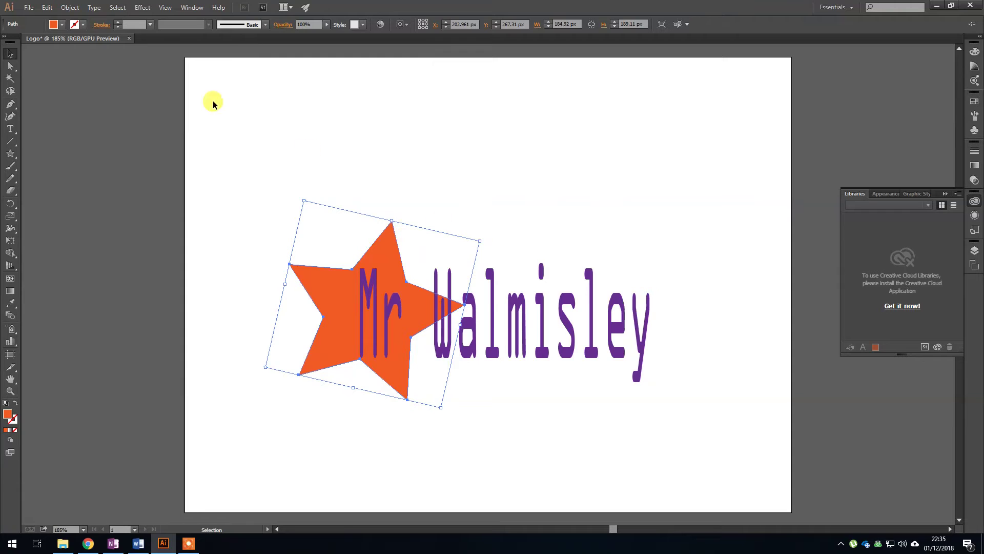
Rotate the star slightly counterclockwise behind the beginning of the name text and deselect it
drag(387, 269, 386, 271)
click(327, 288)
drag(480, 236, 474, 227)
click(363, 175)
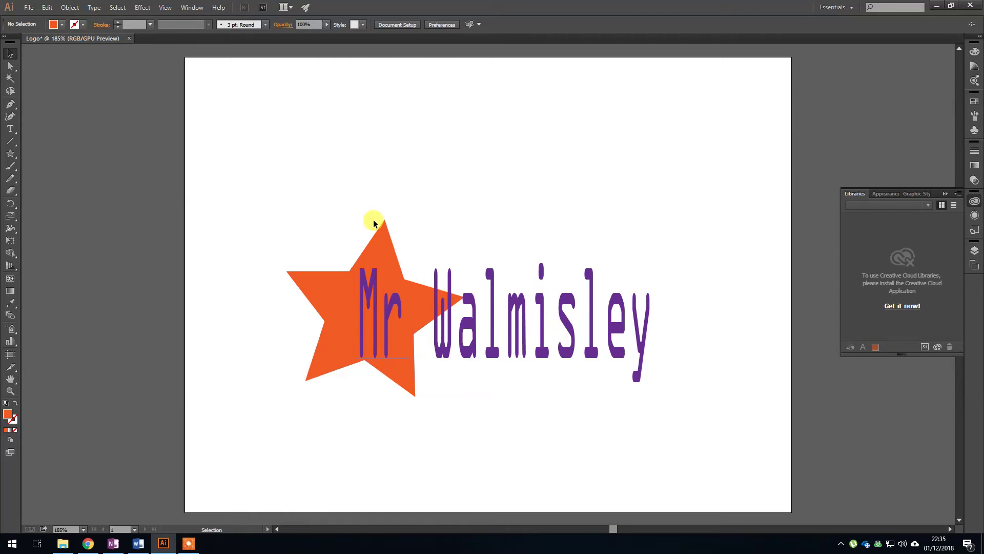
Draw straight line segments radiating outward from the star's upper point and its upper-left point
click(11, 141)
drag(384, 204, 385, 129)
drag(276, 264, 218, 226)
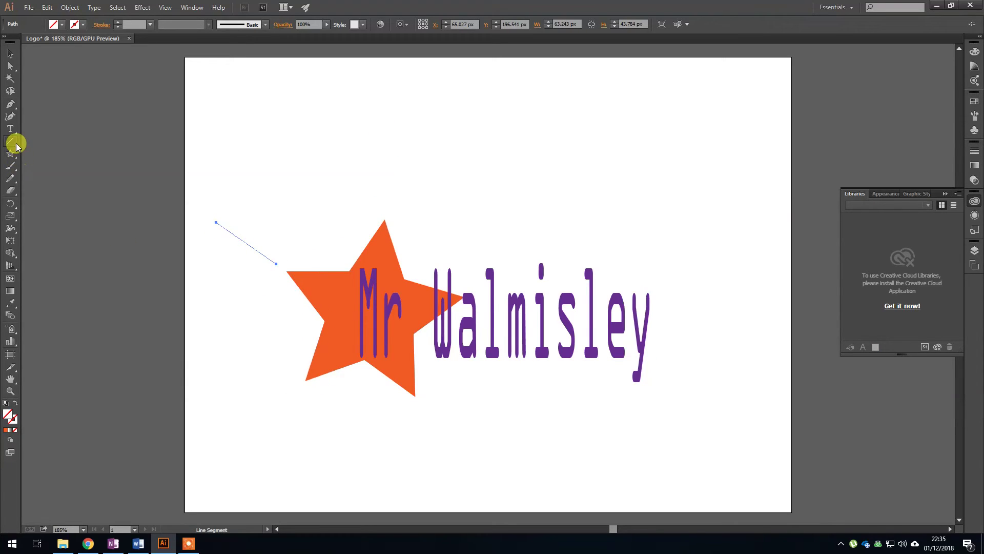
Try to colour the straight line beside the star's upper-left point by giving it an orange fill
click(75, 24)
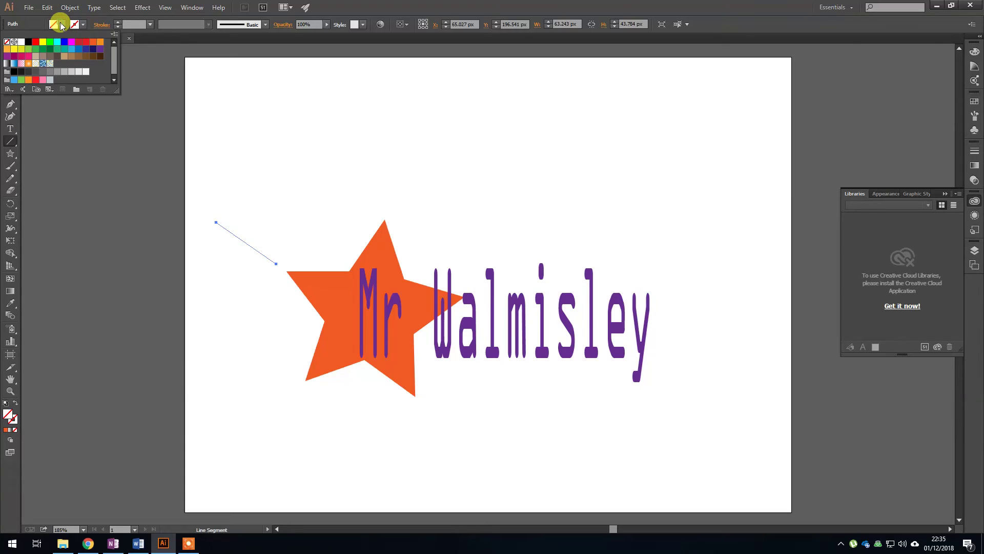
click(92, 41)
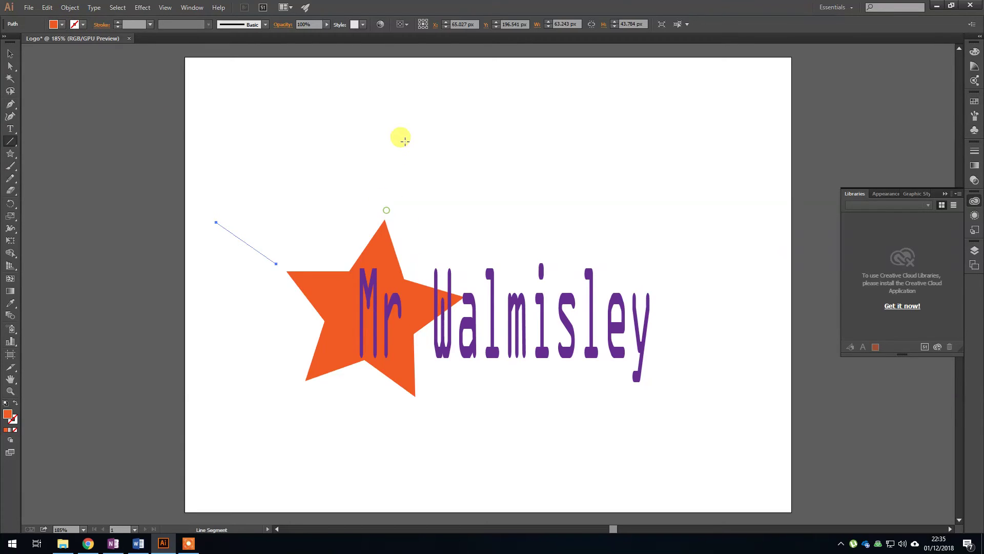
click(384, 132)
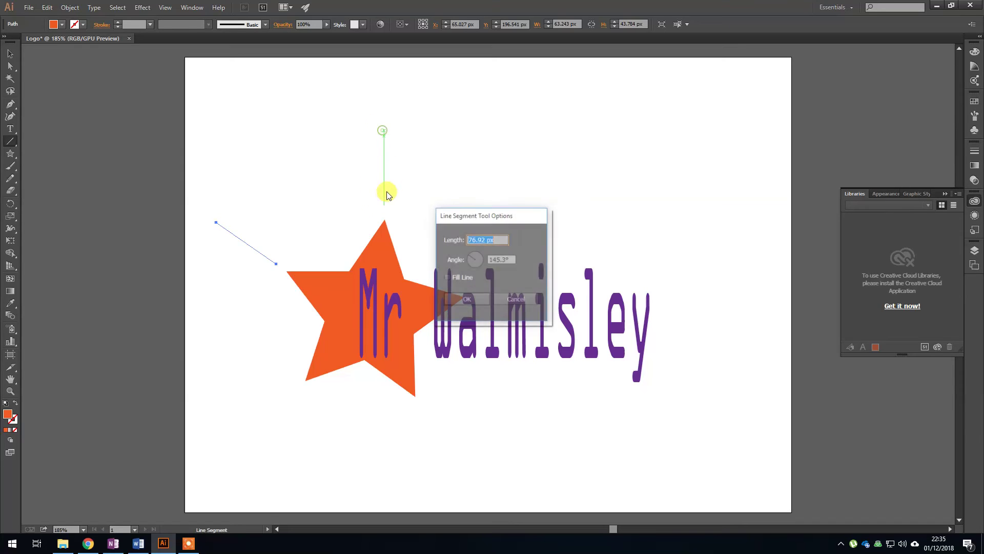
click(513, 299)
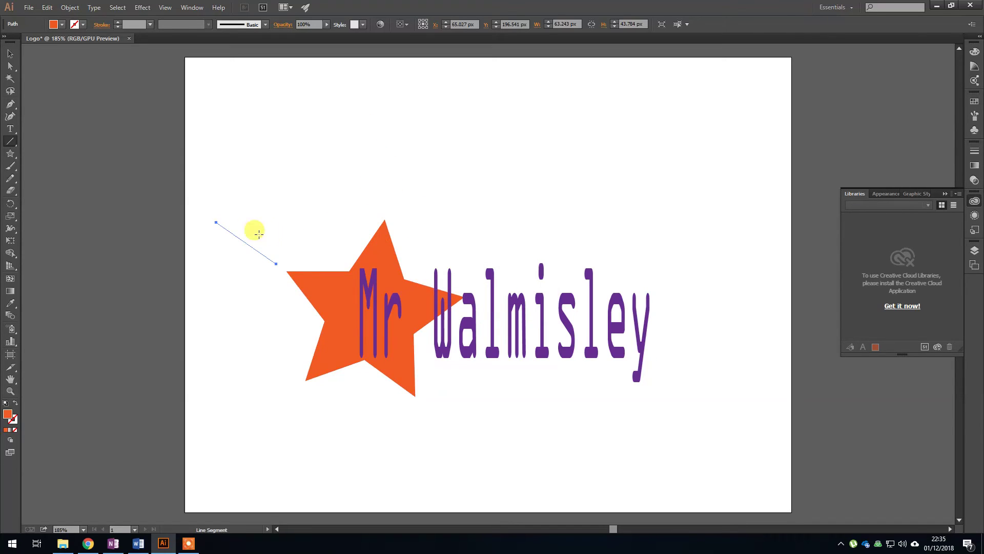
click(11, 54)
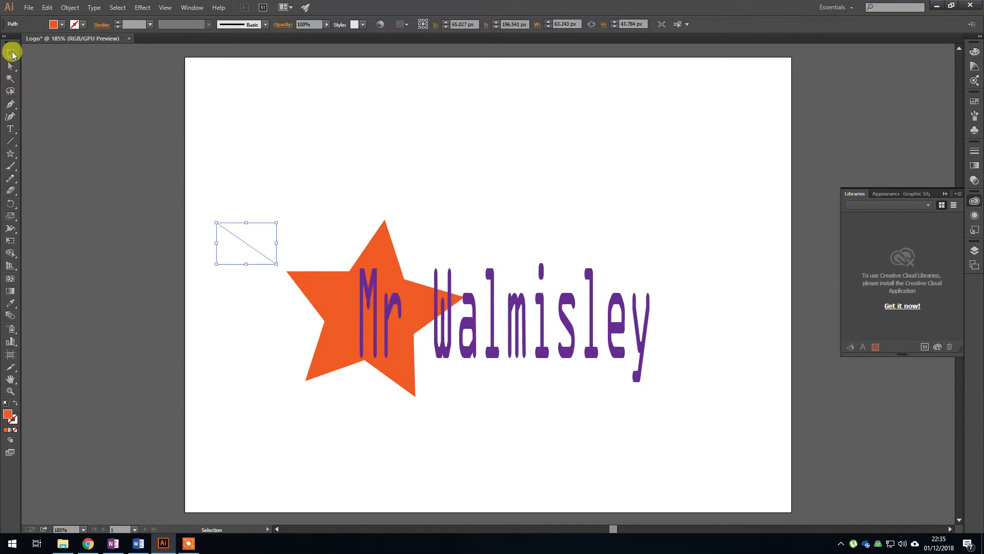
Paint five freehand orange brush strokes with the Paintbrush, one radiating outward from each point of the star
click(9, 167)
drag(381, 212, 388, 148)
drag(278, 266, 200, 220)
drag(303, 392, 248, 456)
drag(421, 405, 486, 474)
drag(477, 296, 569, 255)
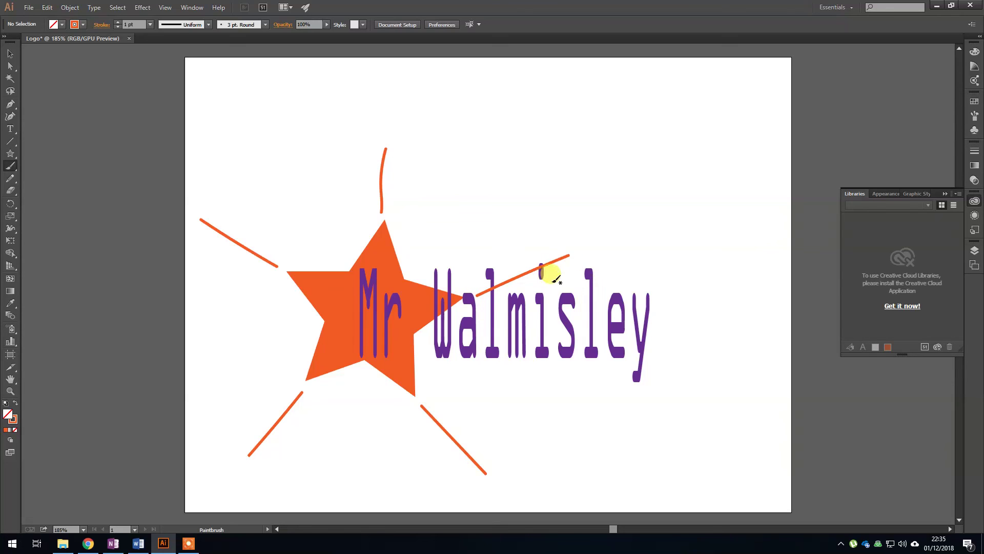